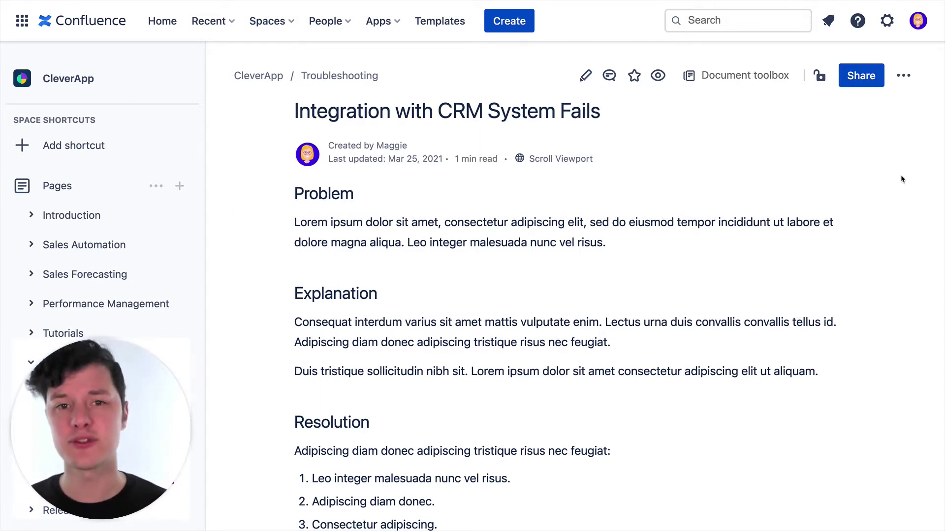
Step: Export the Integration with CRM System Fails page to PDF, then download and open the file
left_click(904, 77)
mouse_move(880, 112)
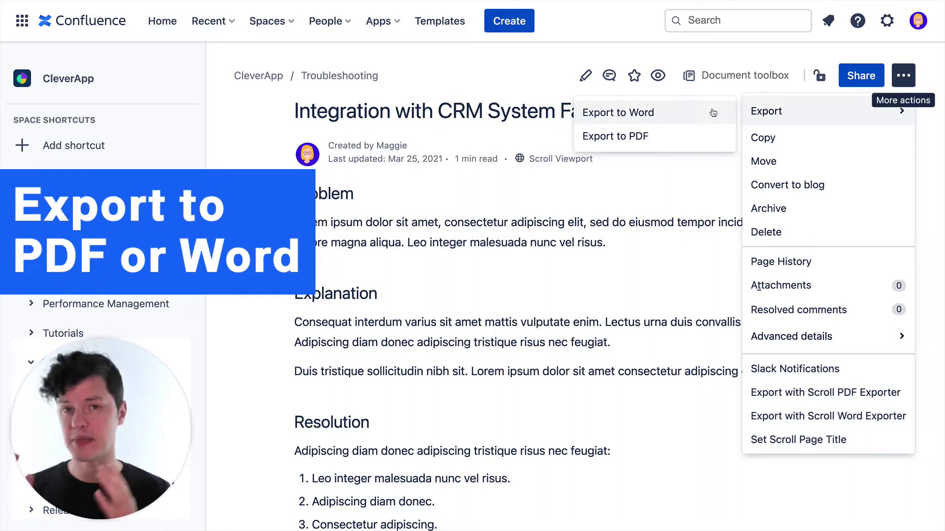
left_click(705, 137)
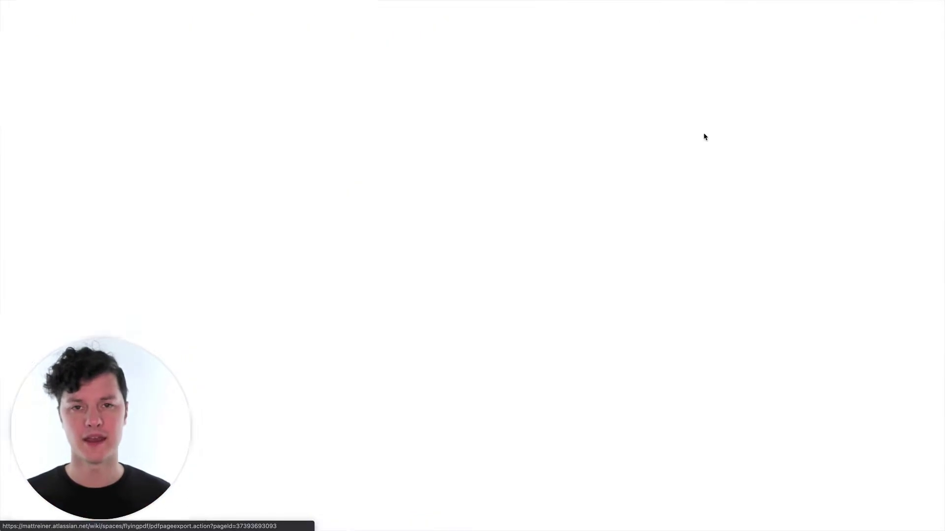
left_click(495, 219)
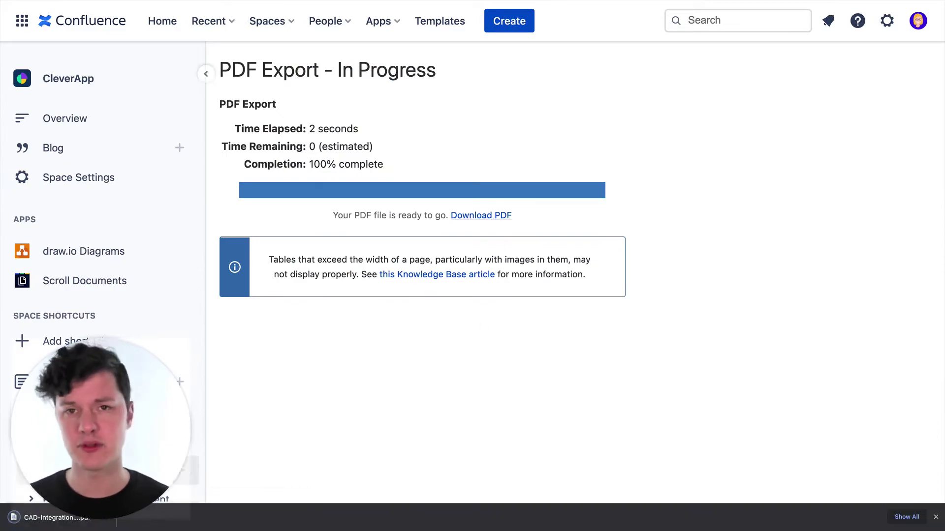
left_click(49, 525)
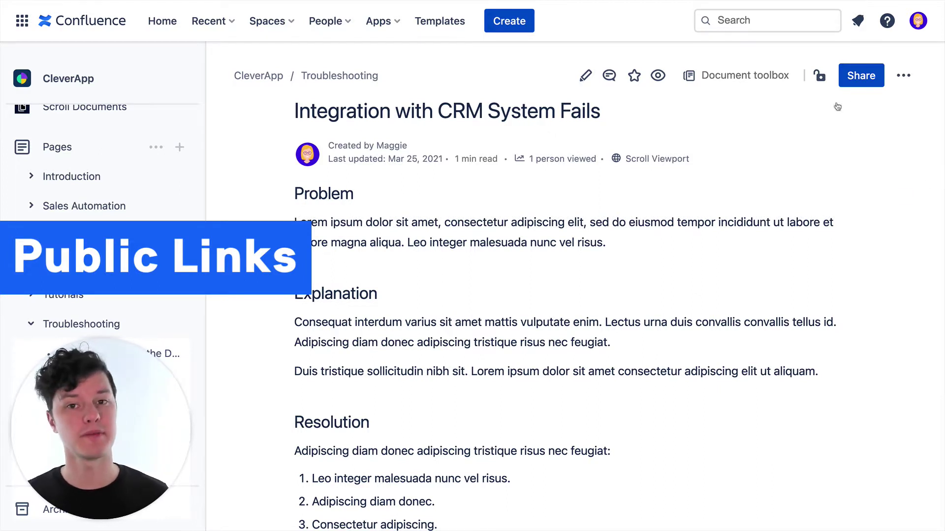
Step: Turn on the page's public link, copy it, and open a blank browser tab
left_click(853, 82)
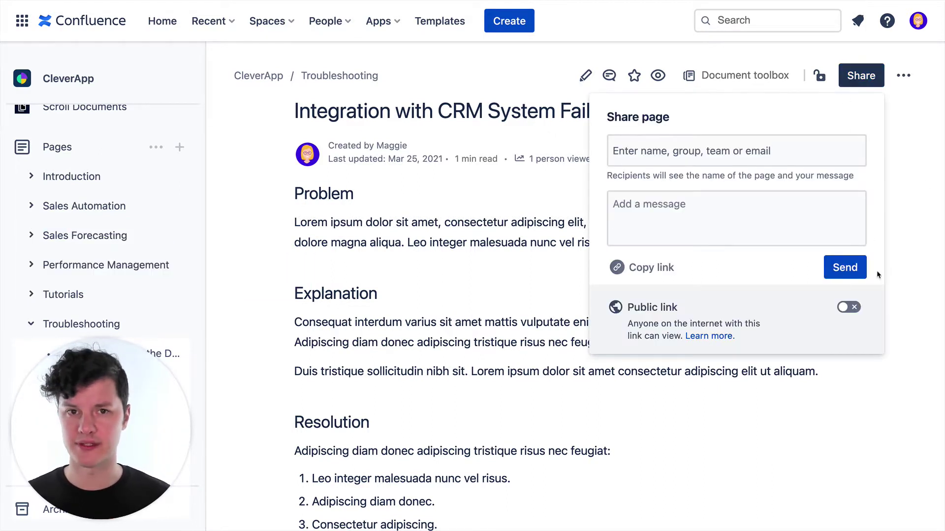
left_click(850, 309)
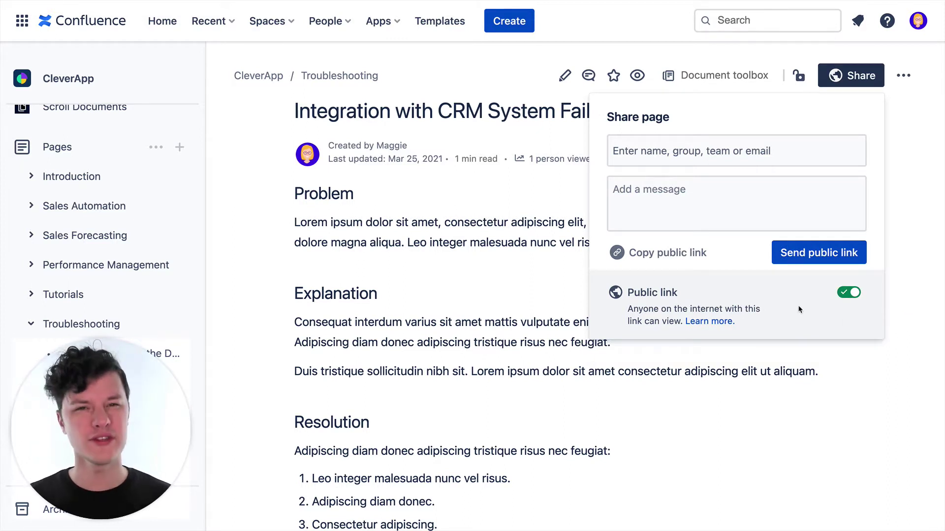
left_click(687, 254)
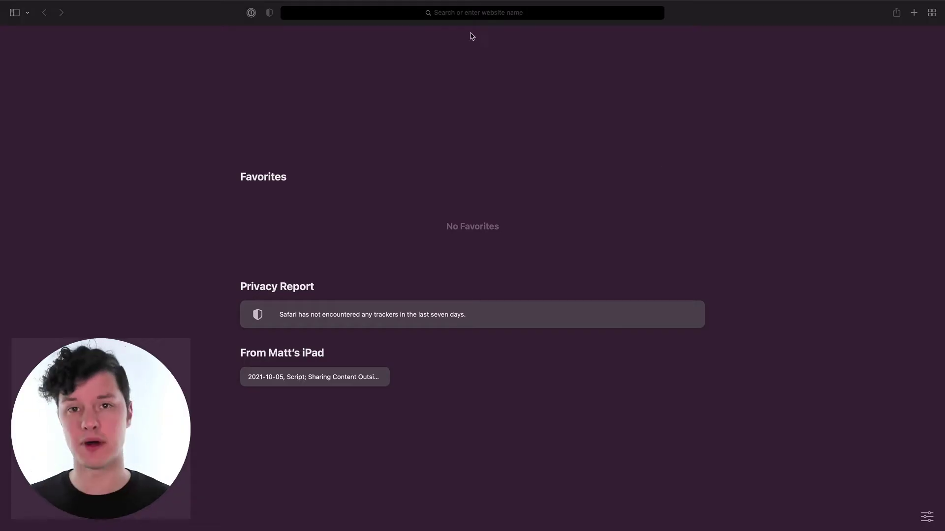
left_click(461, 10)
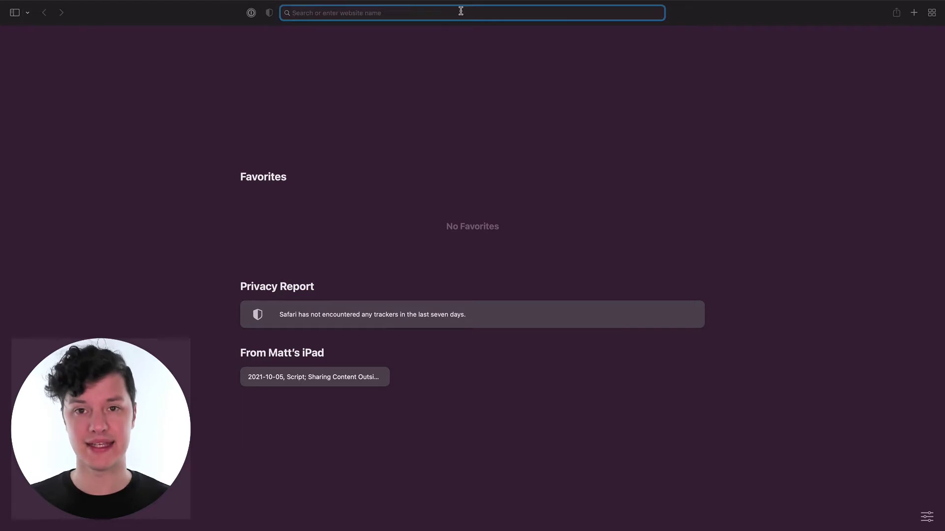
Step: Load the public link signed out and confirm commenting and editing both require access
key("super+v")
key("Return")
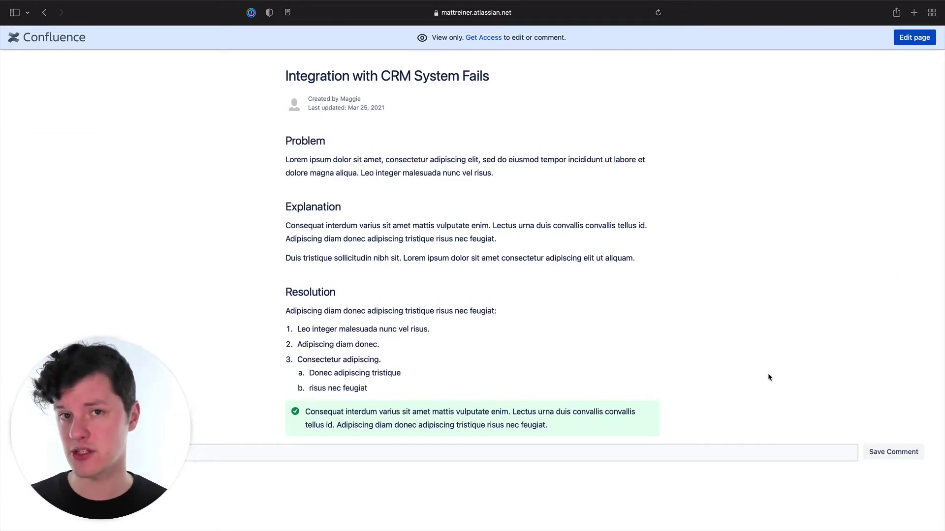
left_click(428, 454)
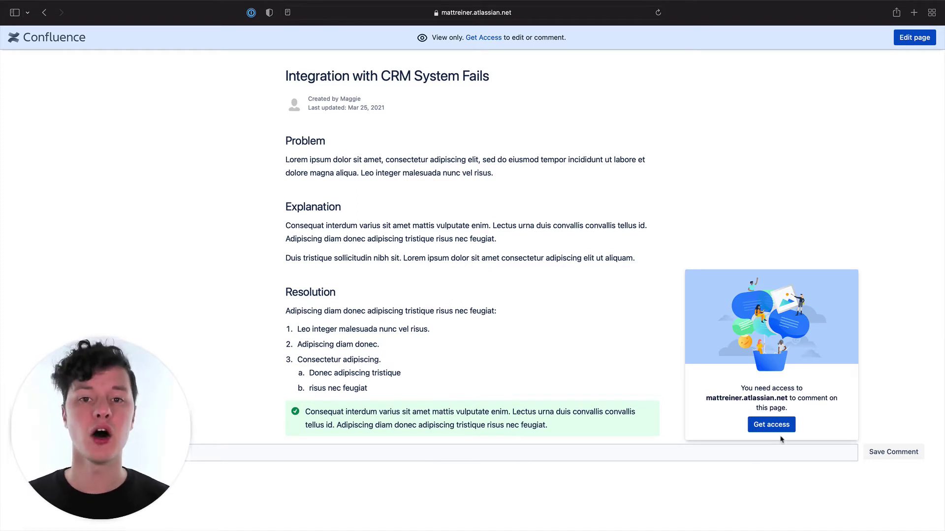
left_click(927, 315)
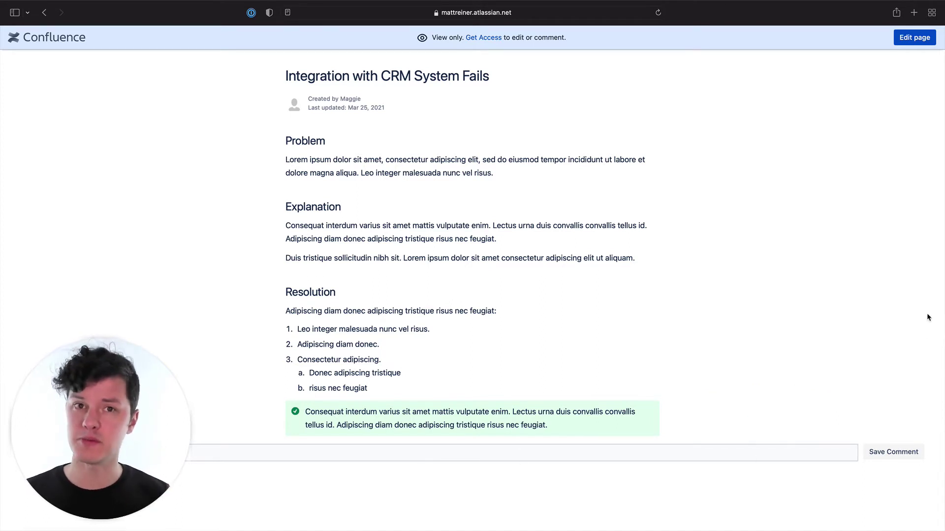
left_click(912, 38)
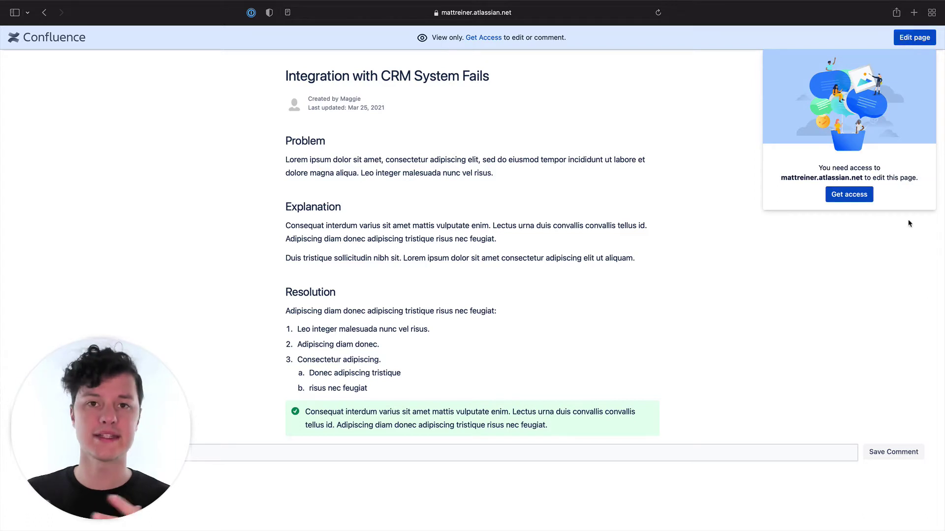
left_click(904, 239)
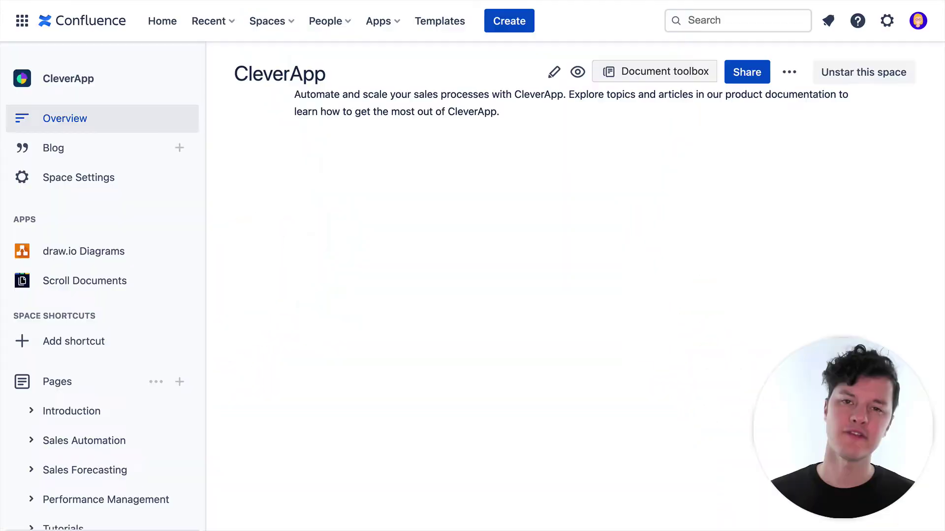
Step: Start a PDF export of the CleverApp space from Space Settings > Content Tools > Export
left_click(175, 183)
left_click(386, 104)
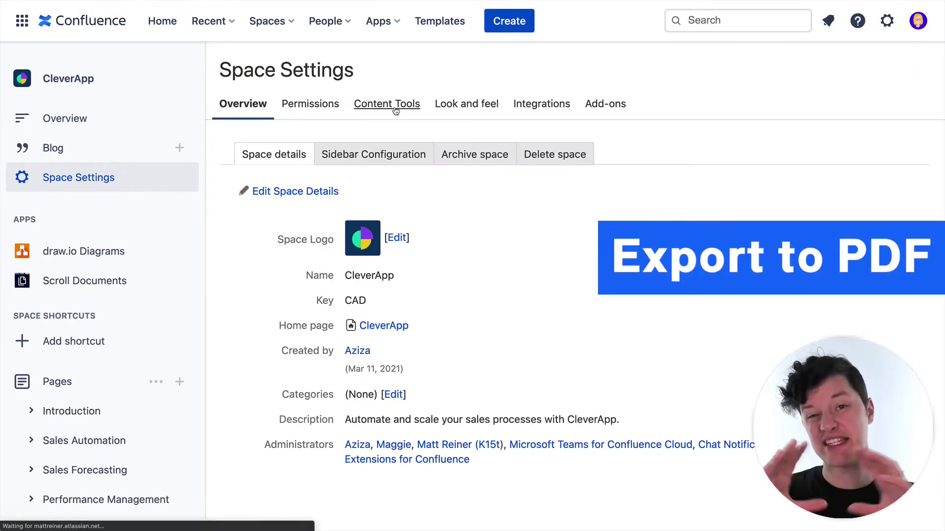
left_click(717, 152)
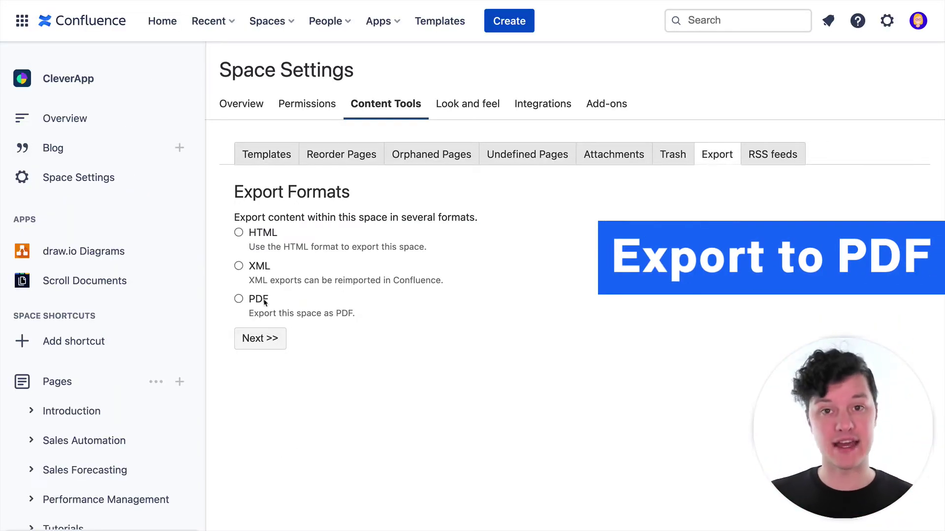
left_click(239, 299)
left_click(261, 340)
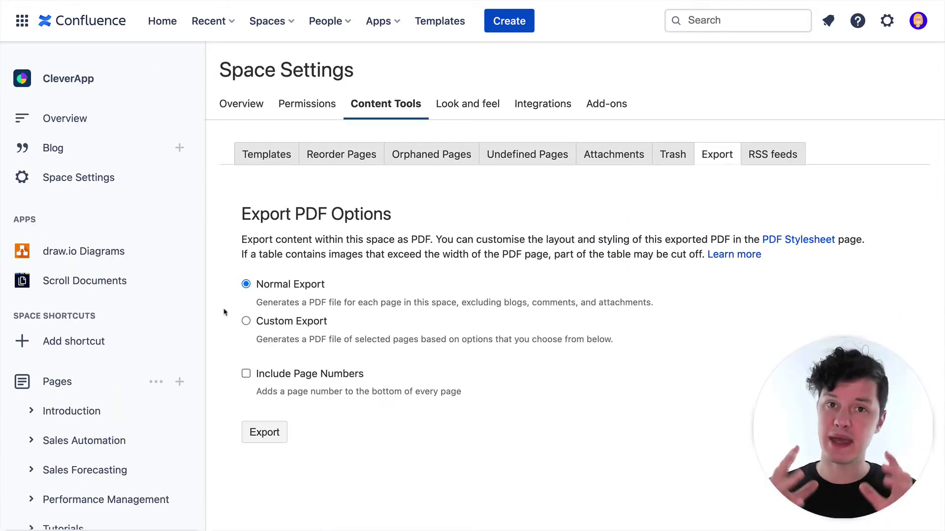
Step: Choose Custom Export, leave out Sales Automation and Sales Forecasting, and export
left_click(245, 321)
scroll(276, 295, "down", 4)
left_click(289, 261)
left_click(289, 375)
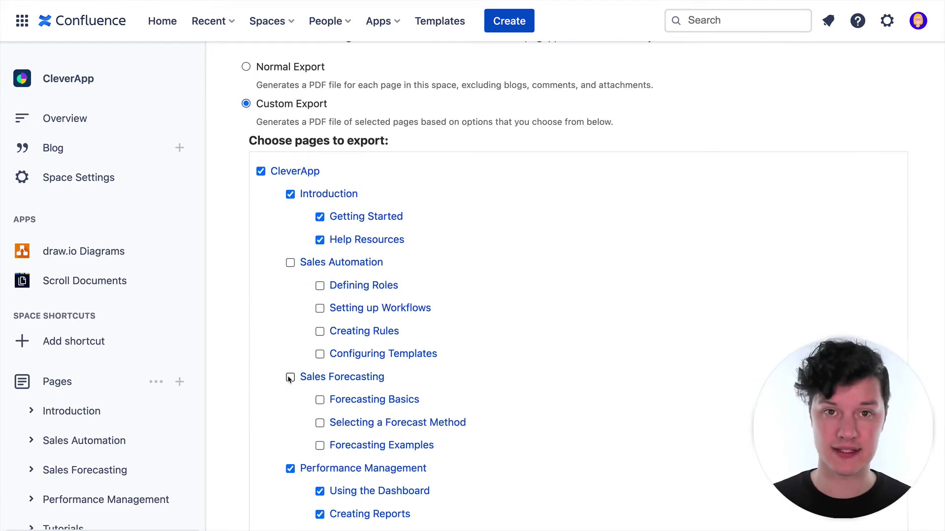
scroll(289, 379, "down", 10)
left_click(259, 468)
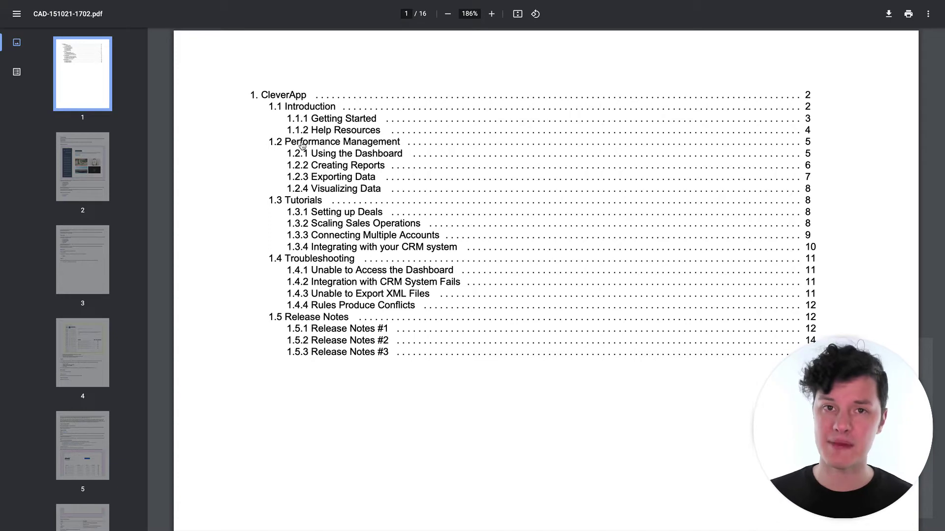
Step: Browse the exported PDF from 1.3 Tutorials through pages 8–12, then return to Space Settings
left_click(297, 204)
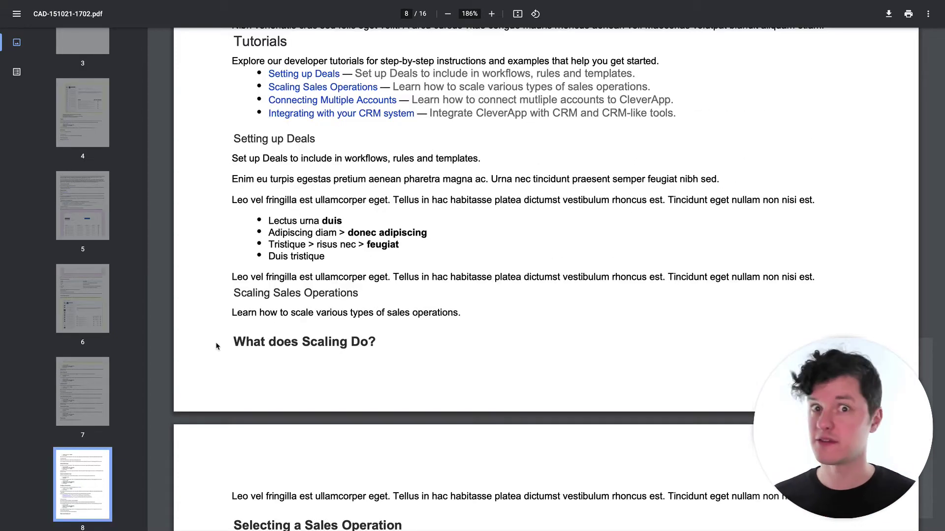
scroll(217, 346, "down", 7)
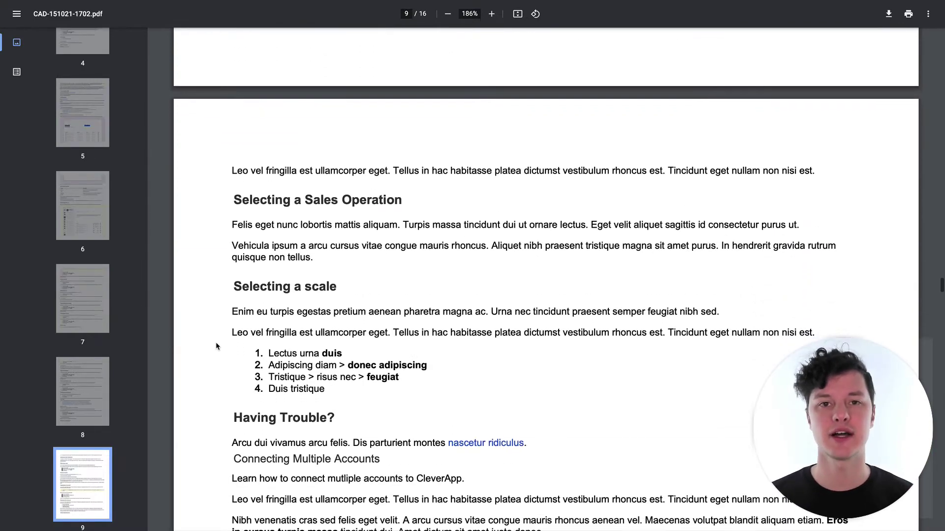
scroll(217, 346, "down", 5)
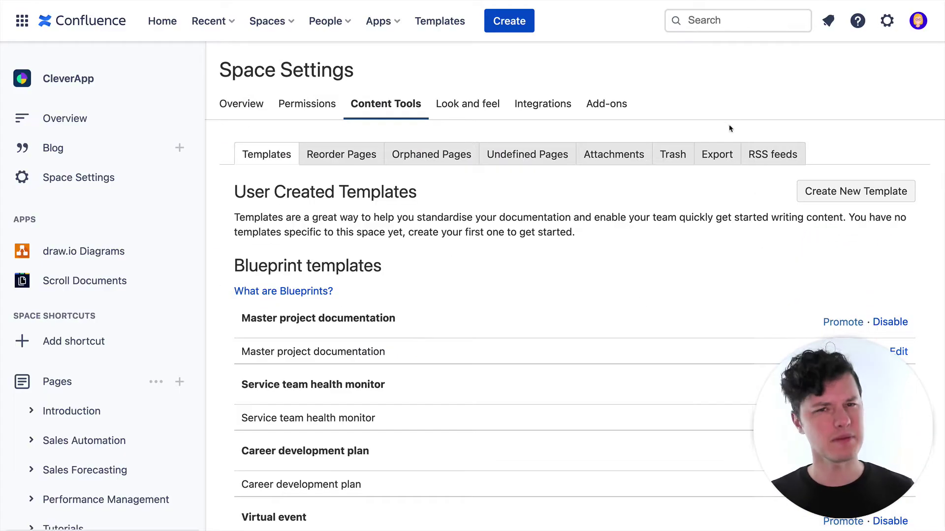
left_click(726, 155)
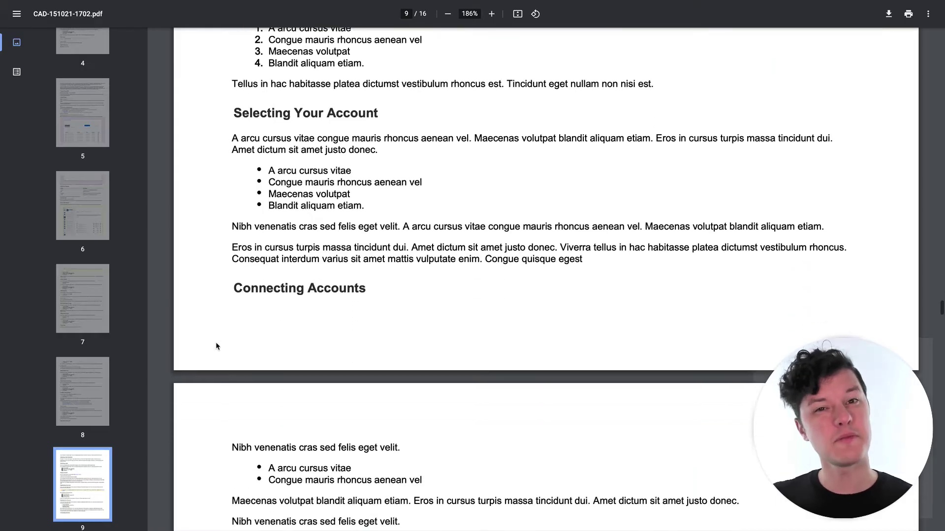
scroll(216, 344, "down", 2)
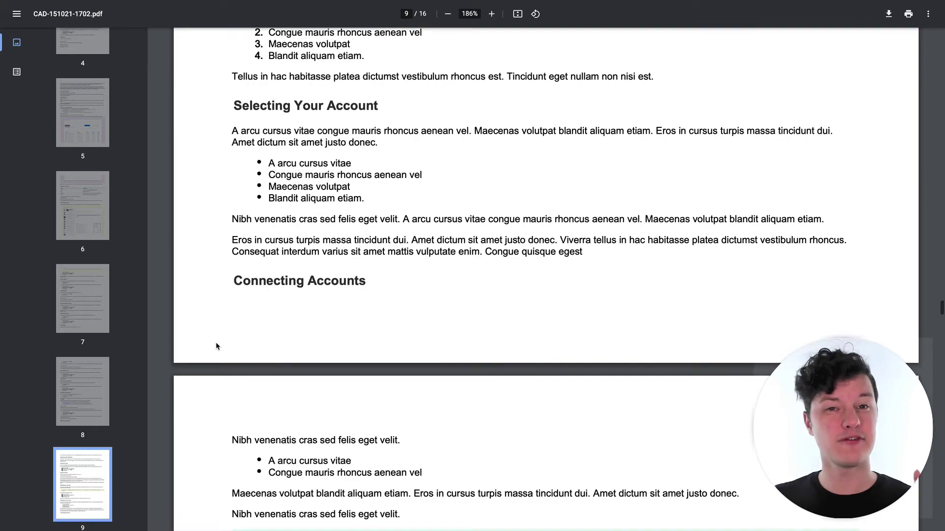
scroll(216, 346, "down", 9)
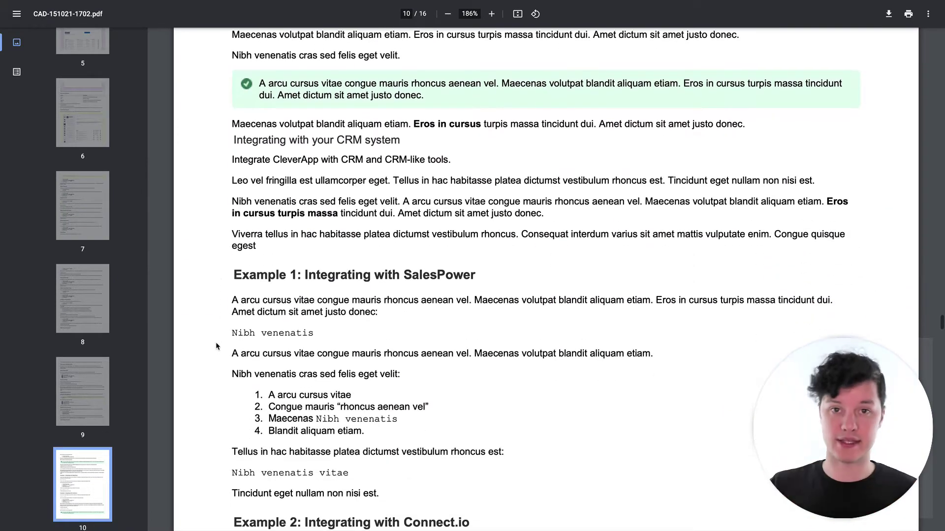
scroll(216, 346, "down", 10)
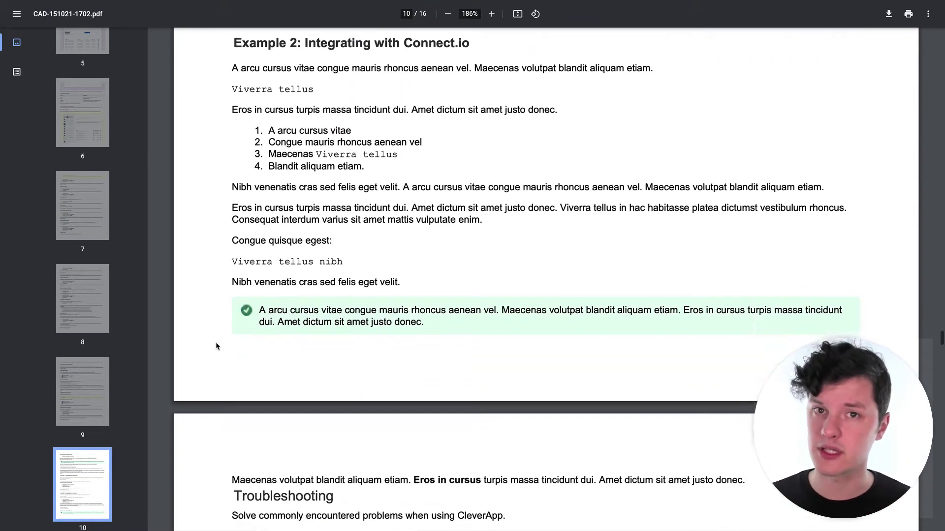
scroll(217, 347, "down", 10)
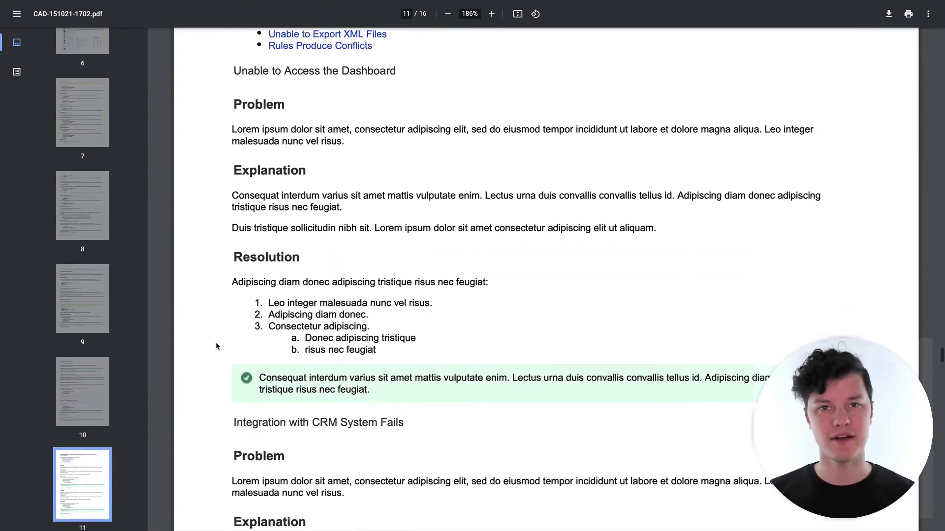
scroll(216, 347, "down", 12)
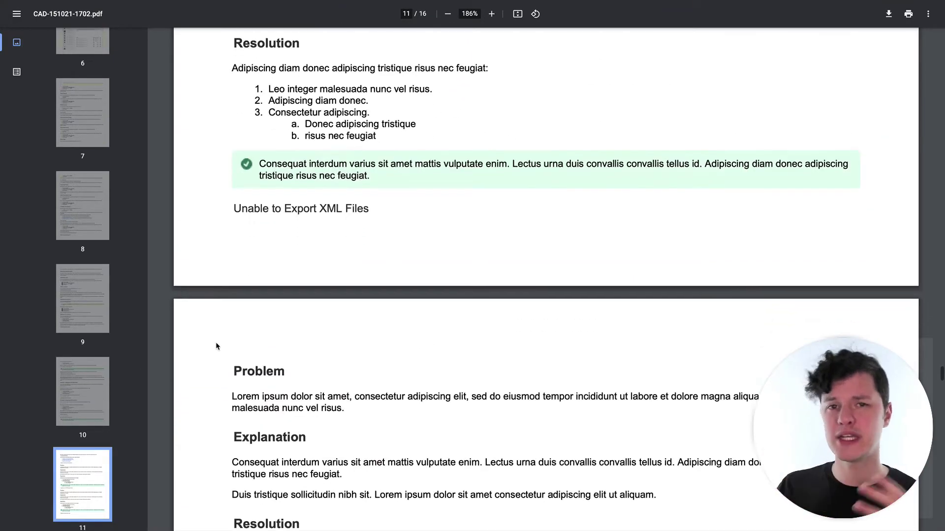
scroll(215, 347, "down", 4)
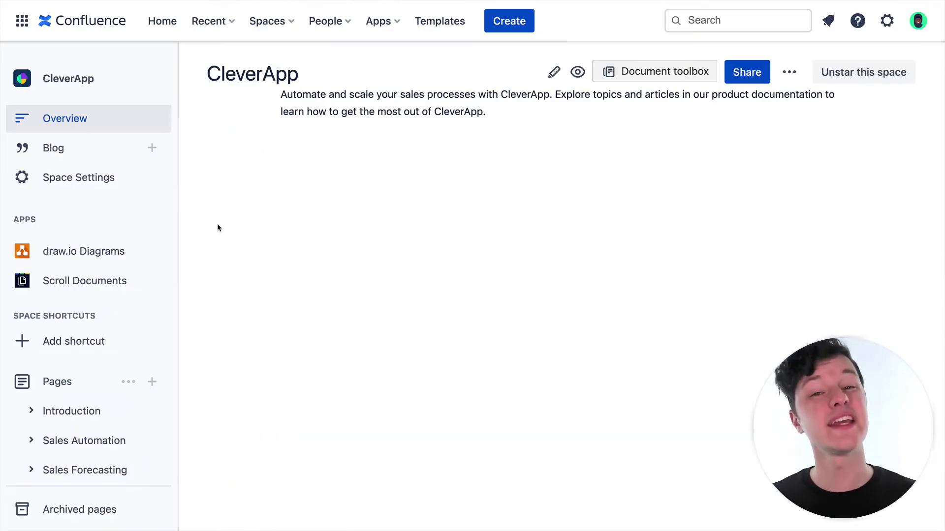
left_click(91, 180)
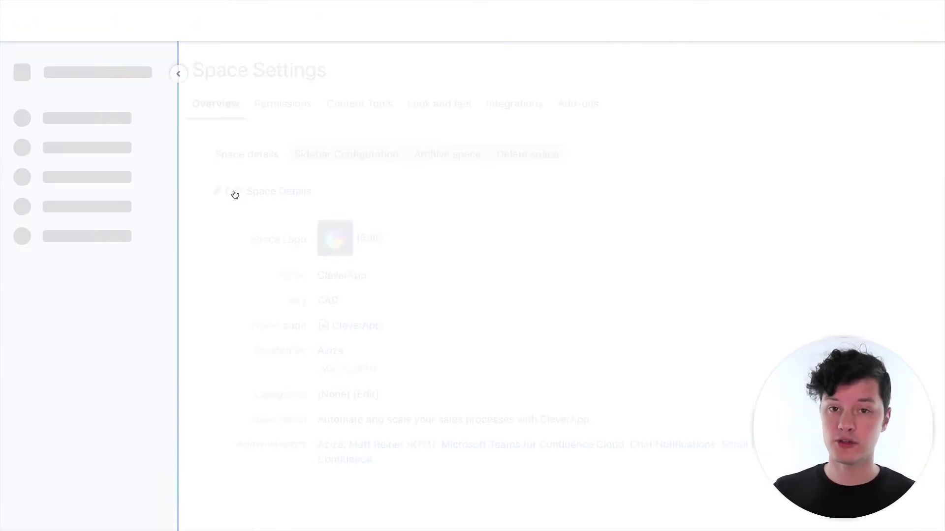
Step: Grant Anonymous users View permission on the CleverApp space and save all permissions
left_click(286, 119)
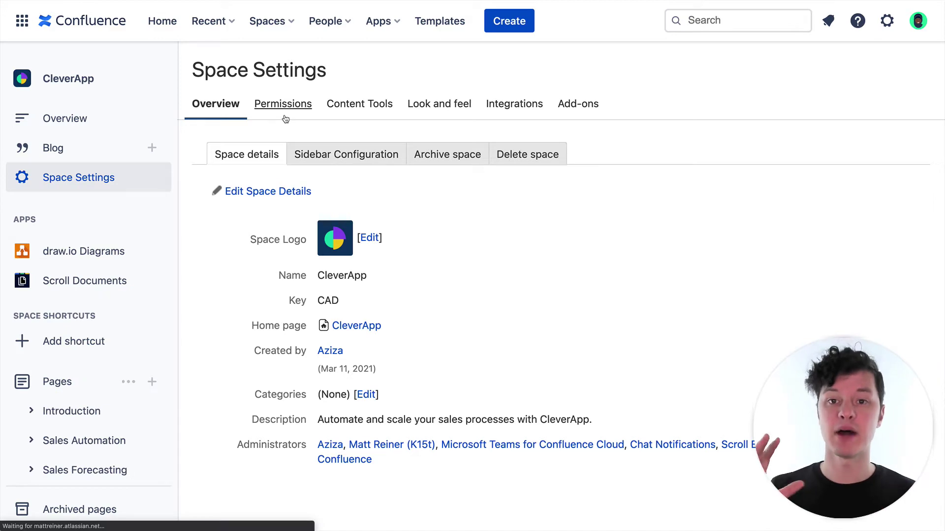
scroll(694, 349, "down", 5)
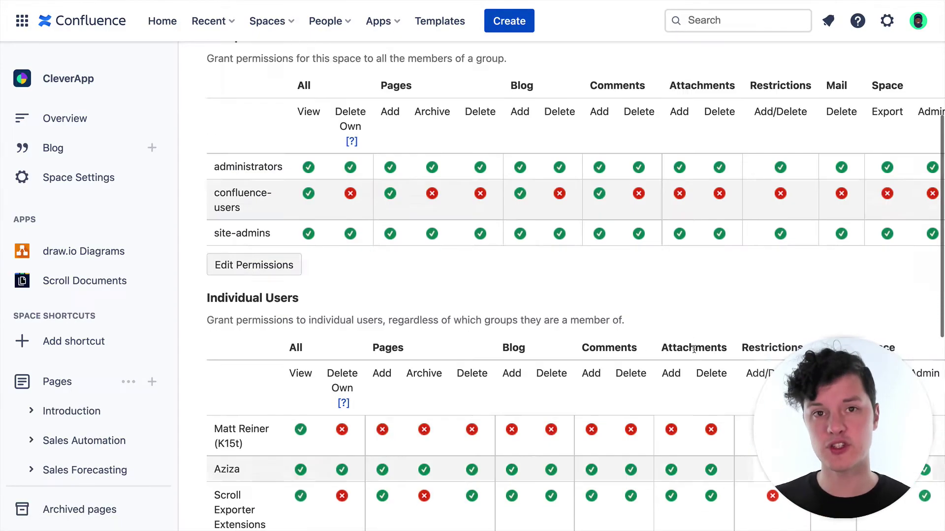
scroll(694, 349, "down", 8)
left_click(279, 483)
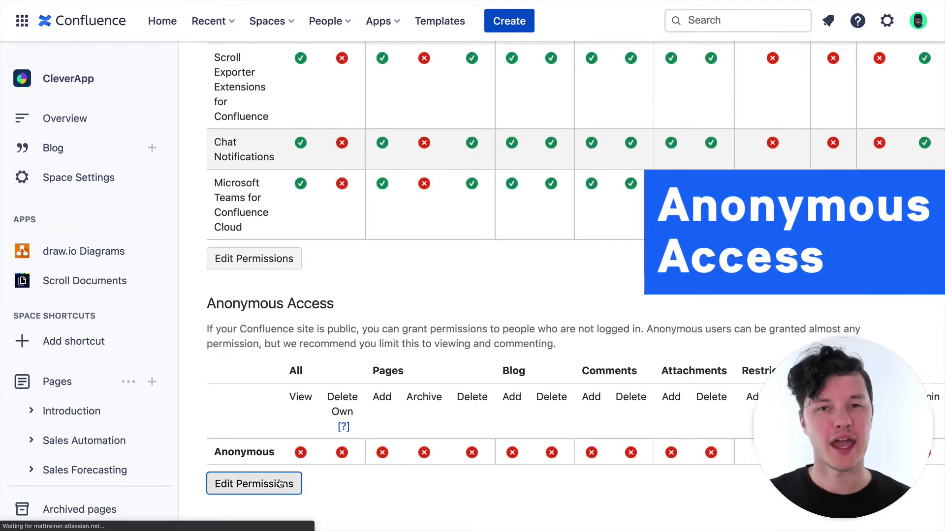
scroll(279, 484, "down", 2)
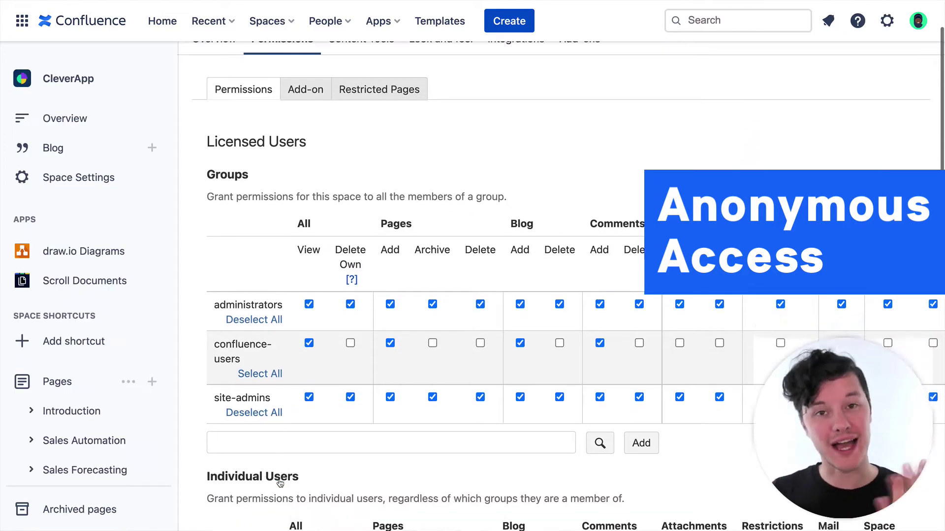
scroll(279, 484, "down", 10)
scroll(280, 483, "up", 1)
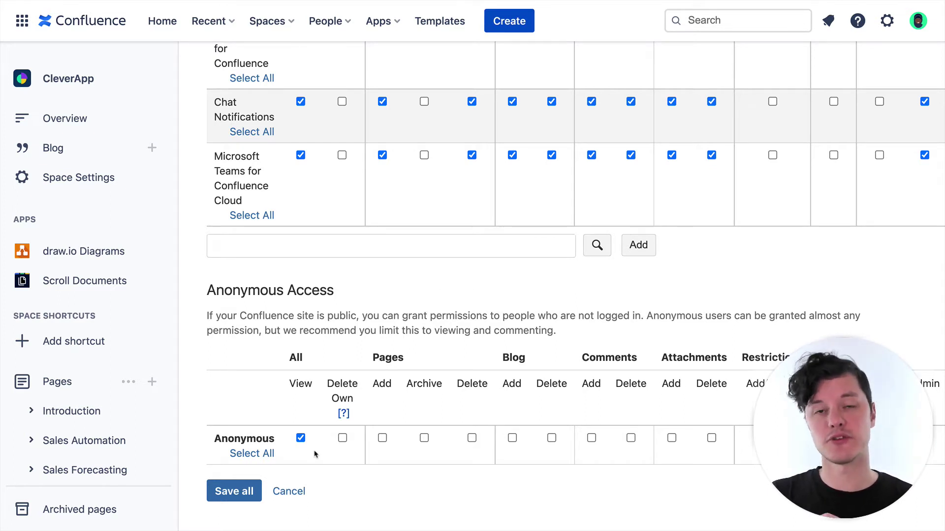
left_click(251, 492)
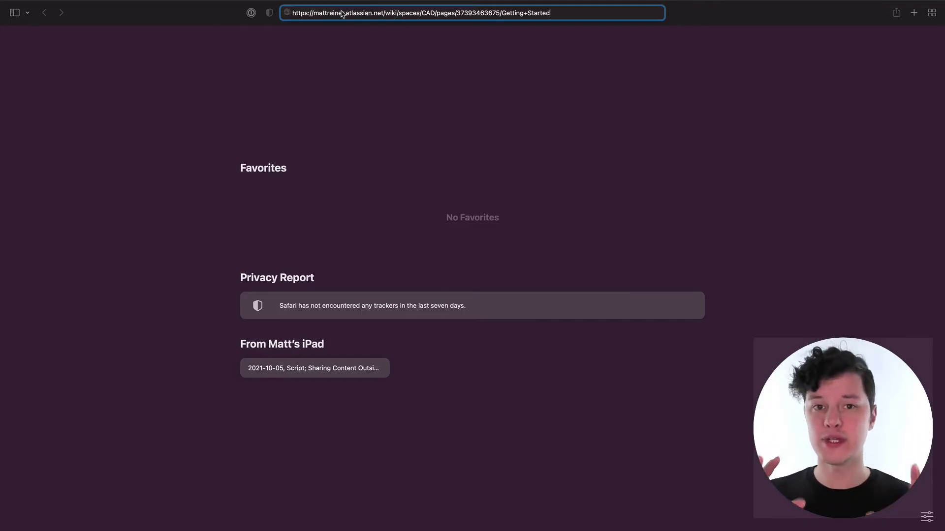
Step: Load the Getting Started page logged out, then open Sales Automation > Creating Rules
key("Return")
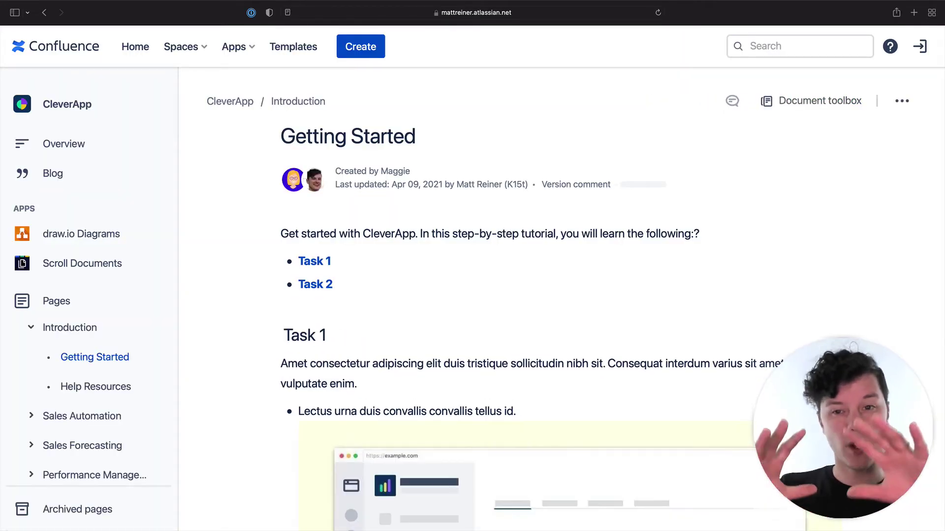
scroll(827, 312, "down", 15)
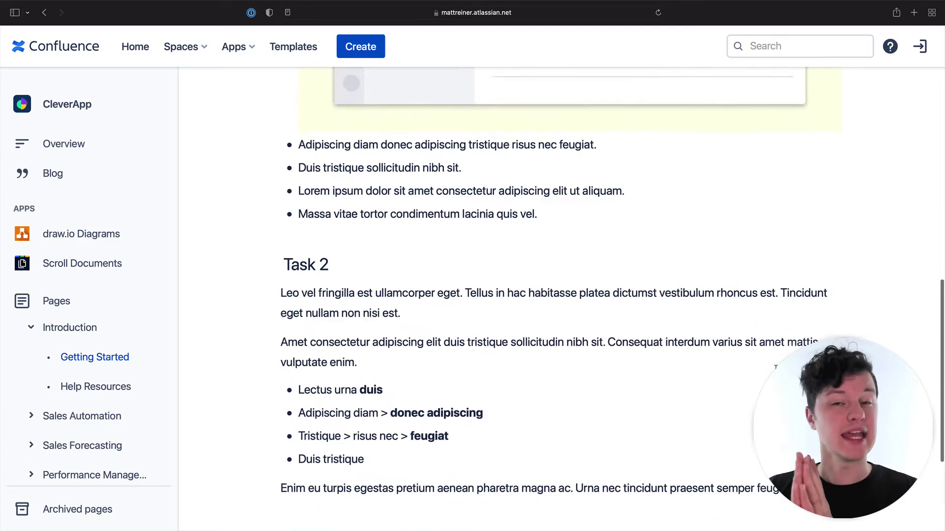
left_click(31, 417)
scroll(74, 418, "down", 4)
left_click(86, 407)
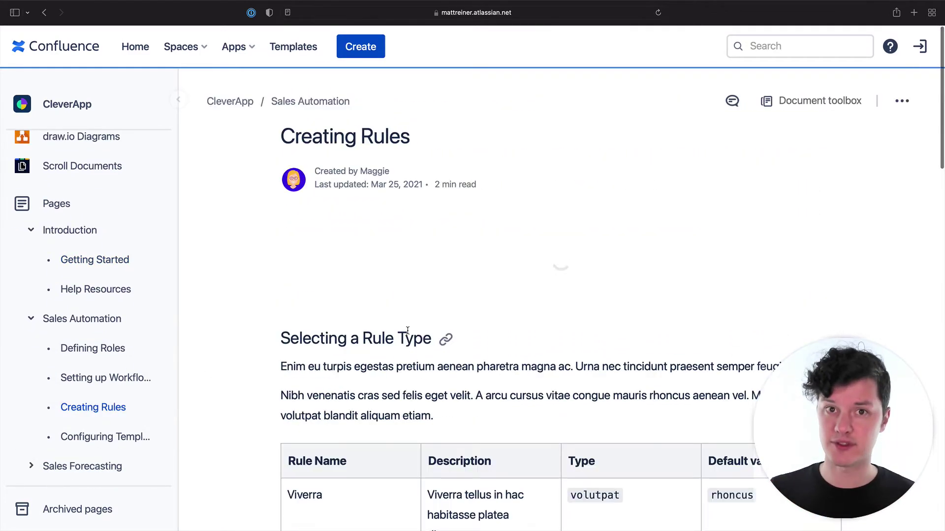
scroll(407, 330, "down", 8)
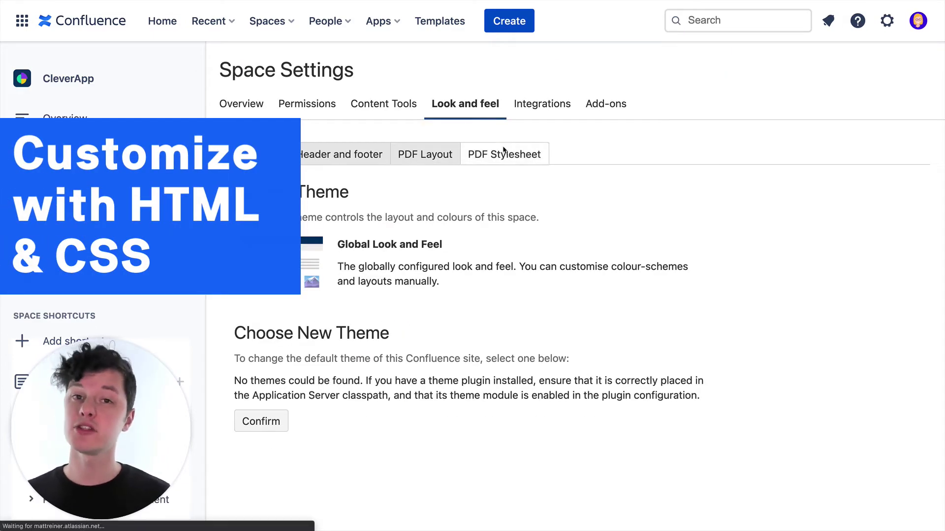
Step: Review the PDF Stylesheet editor and the PDF Layout title page, header and footer editor
left_click(503, 150)
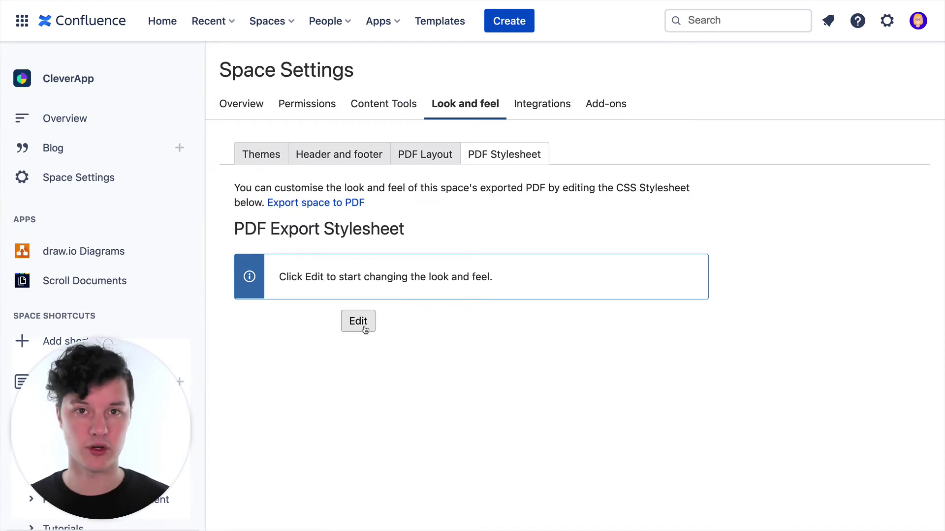
scroll(696, 316, "down", 5)
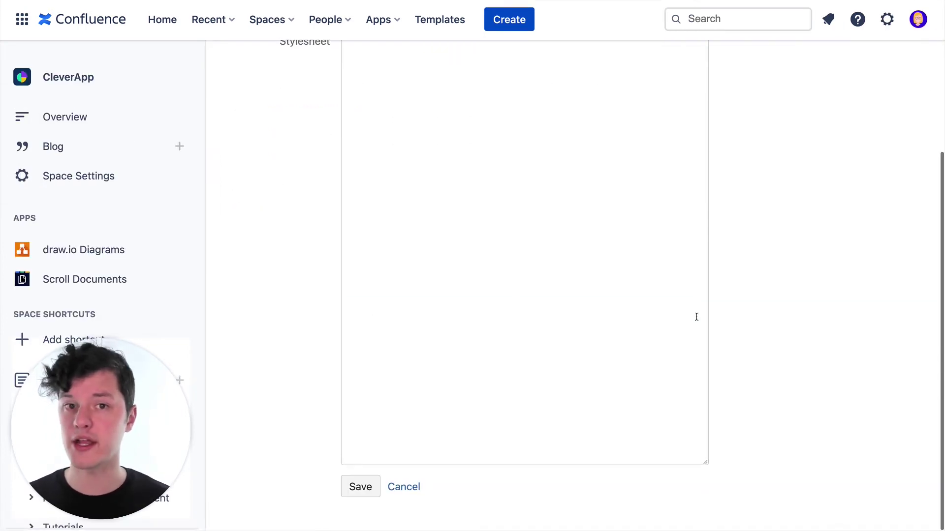
scroll(695, 316, "up", 5)
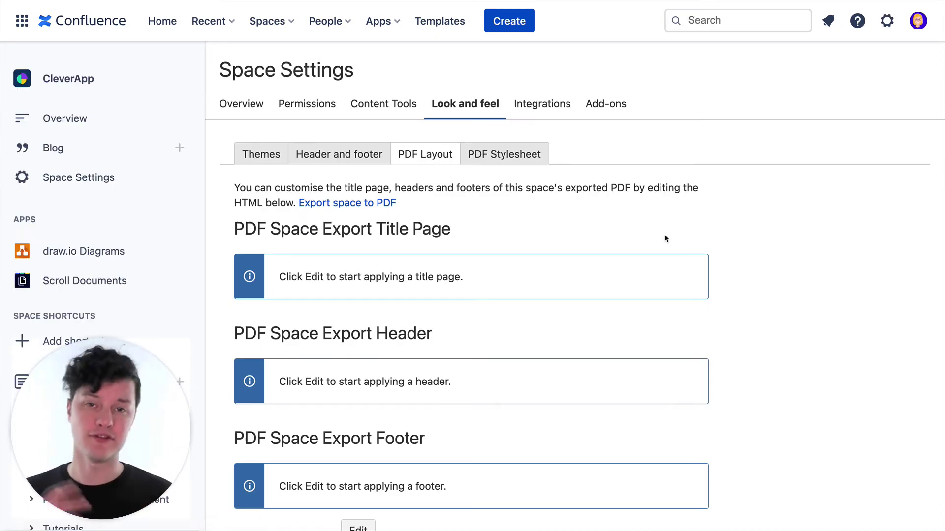
scroll(681, 441, "down", 1)
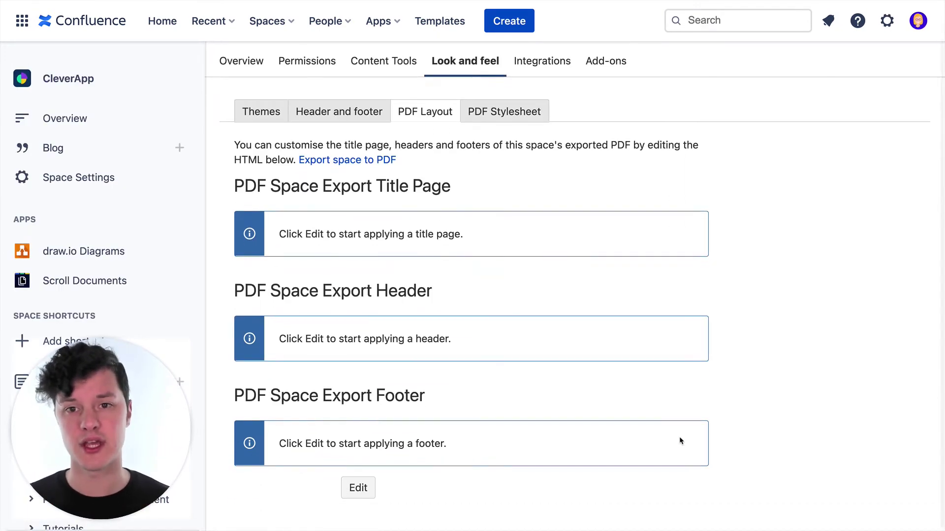
left_click(364, 487)
scroll(853, 374, "down", 10)
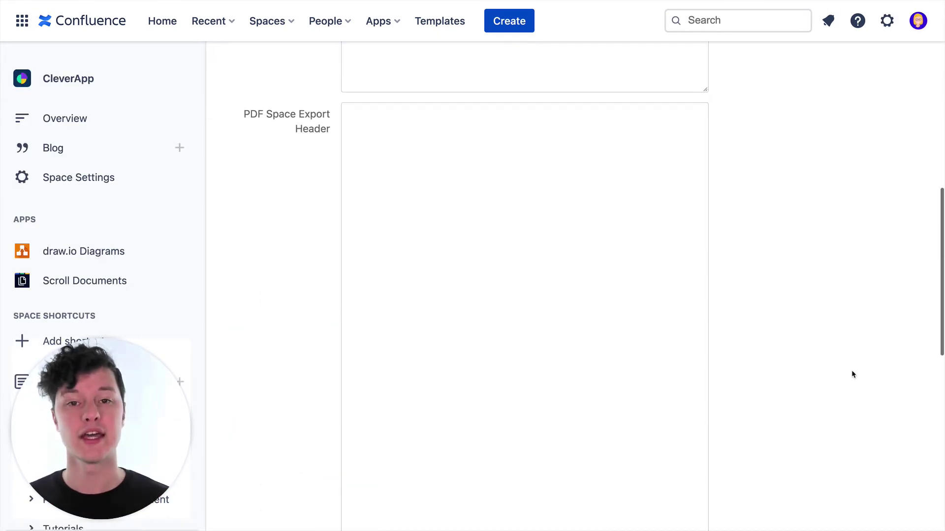
scroll(852, 372, "down", 8)
scroll(852, 372, "up", 15)
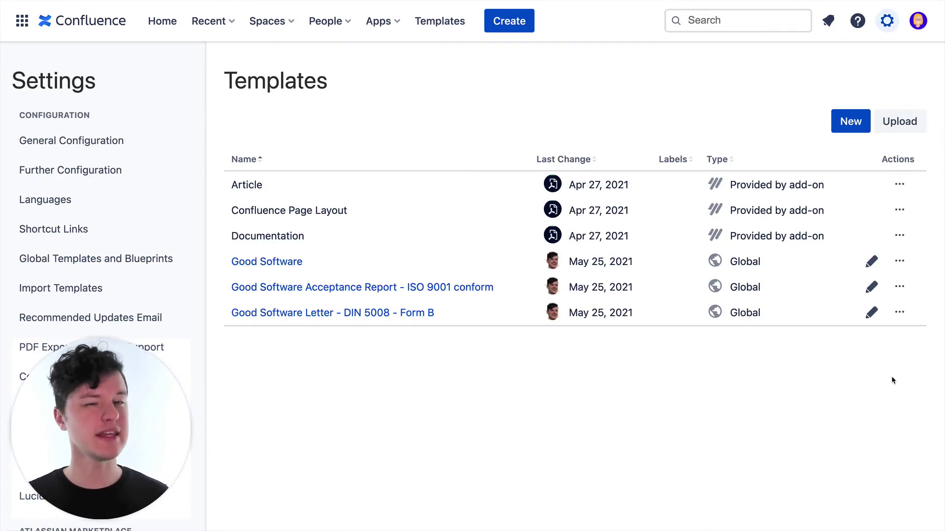
Step: Give the Good Software template's ToC Level 4 entries dotted leaders
left_click(874, 262)
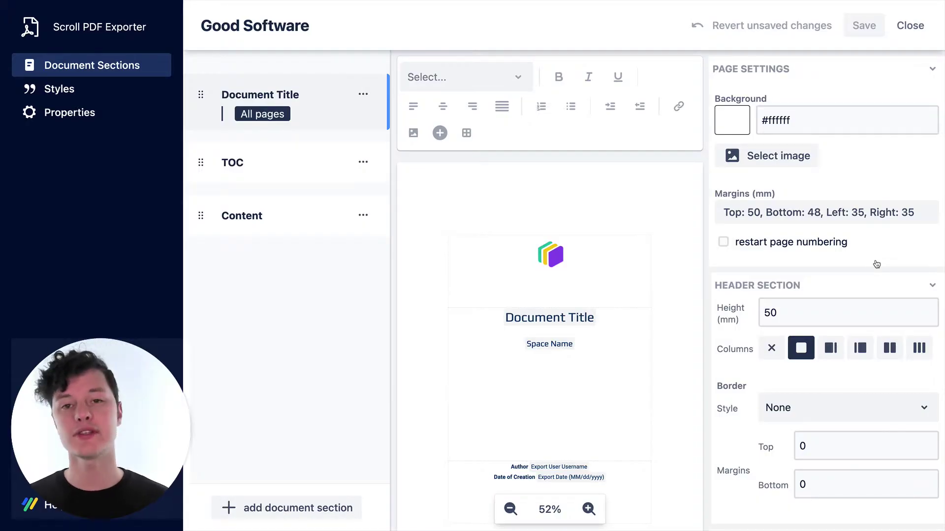
left_click(80, 96)
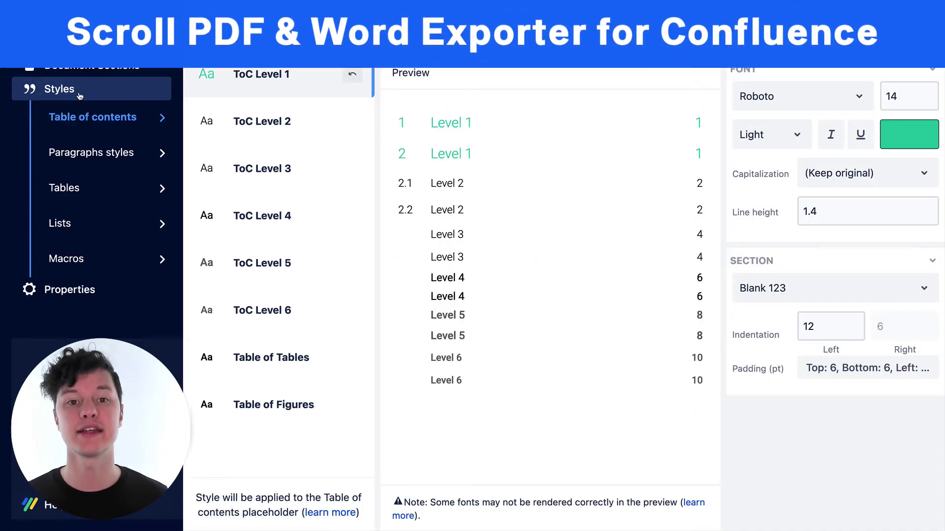
left_click(260, 220)
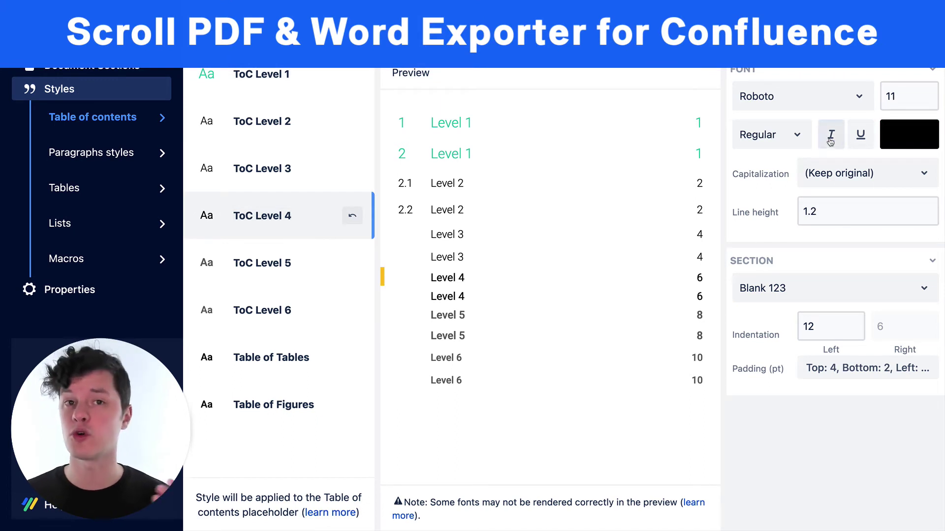
left_click(854, 293)
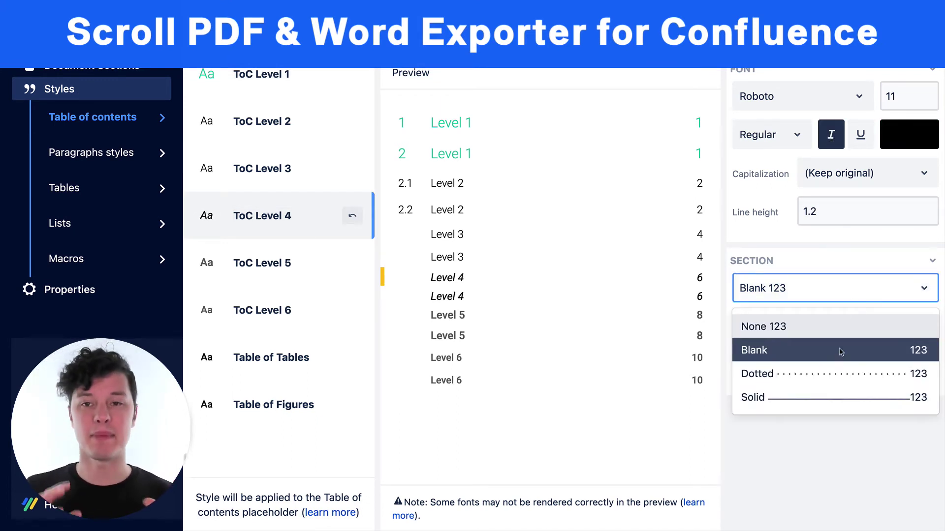
left_click(837, 376)
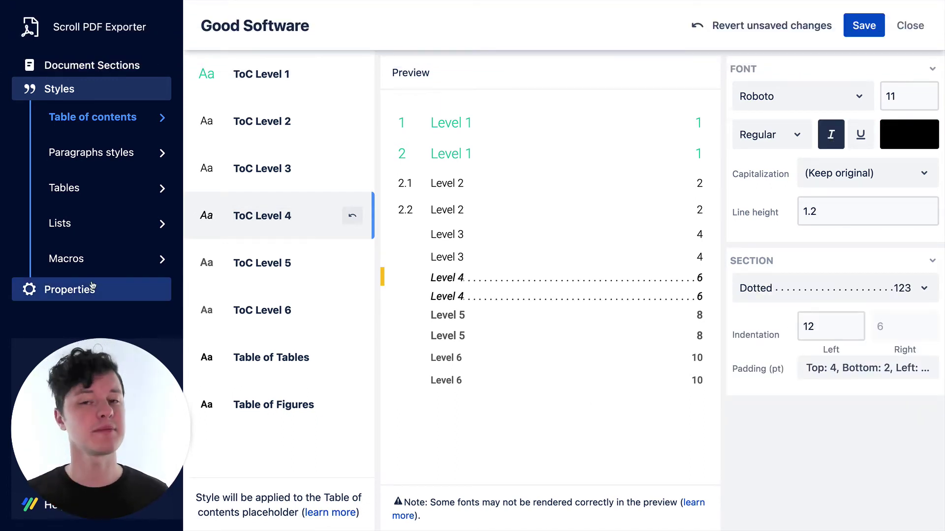
Step: In the document sections, select the title page's Space Name line, then open the TOC section
left_click(93, 64)
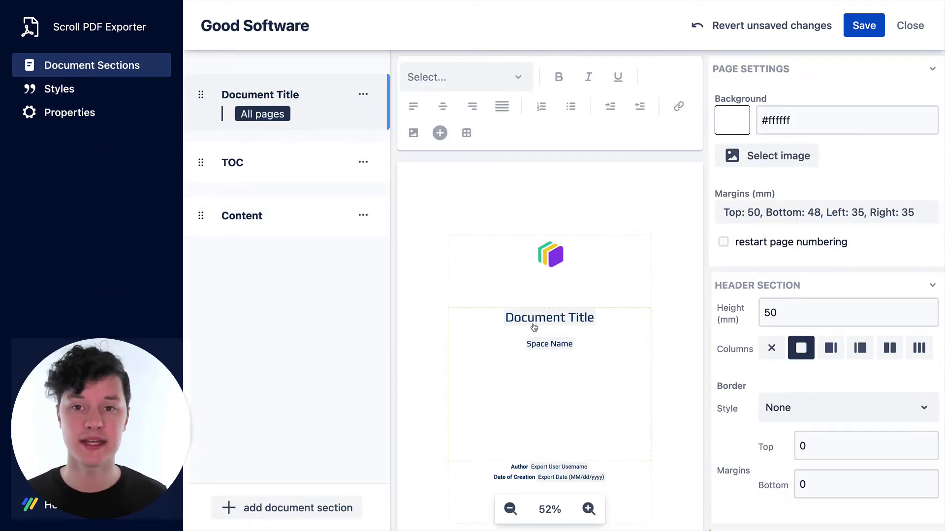
left_click(540, 350)
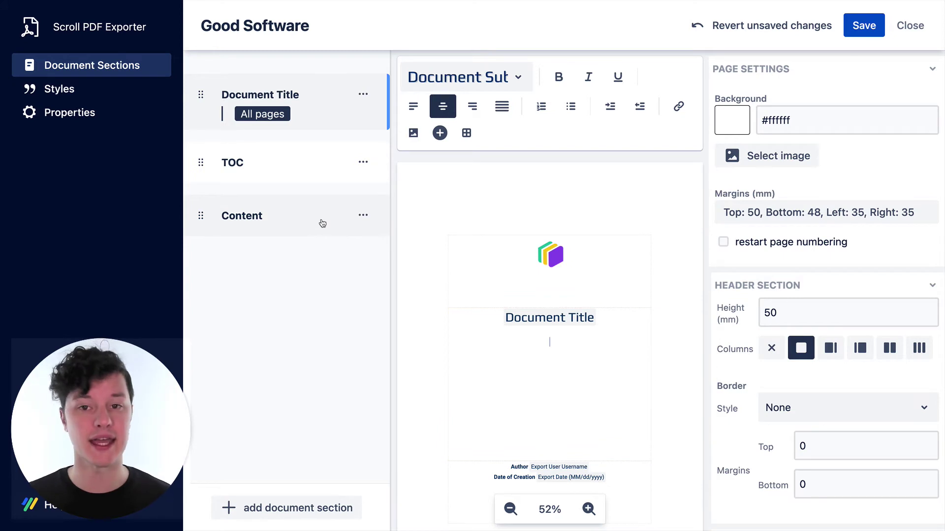
left_click(354, 169)
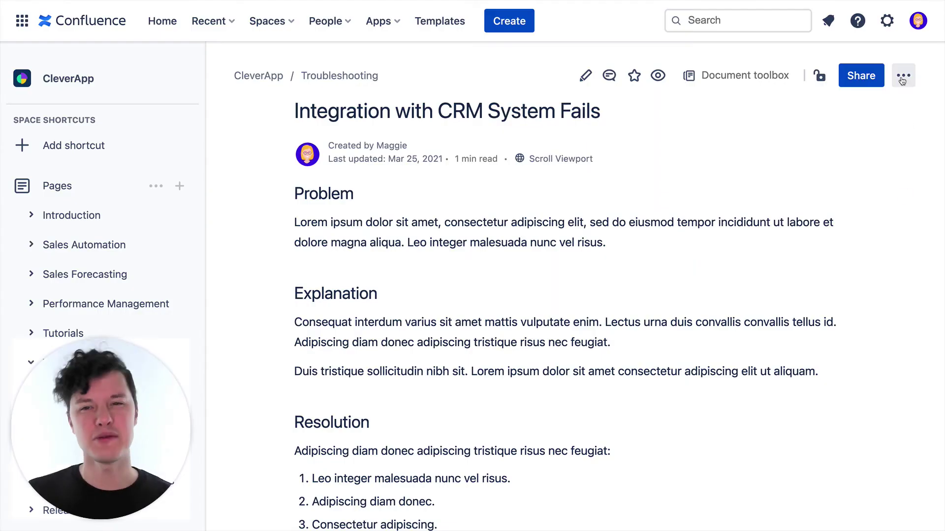
Step: Start a Scroll PDF Exporter export of the CRM page and show its detailed options
left_click(902, 79)
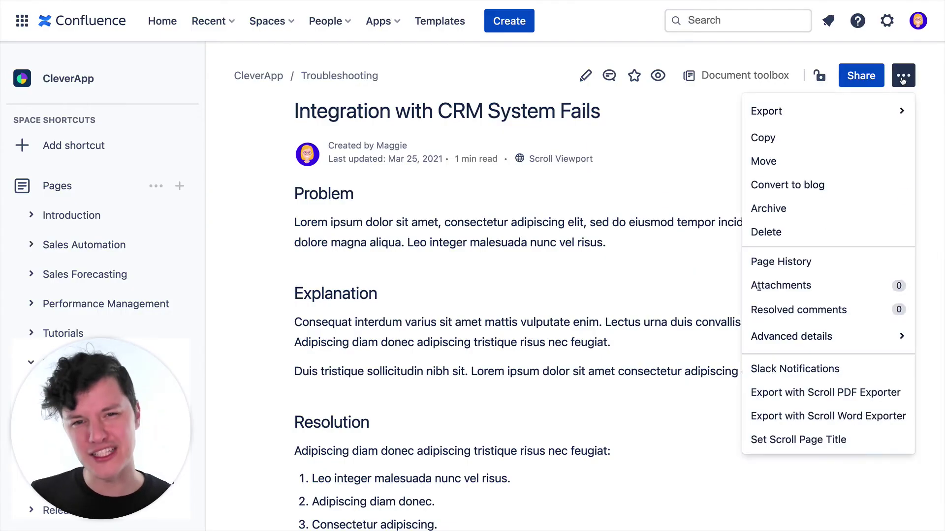
left_click(840, 394)
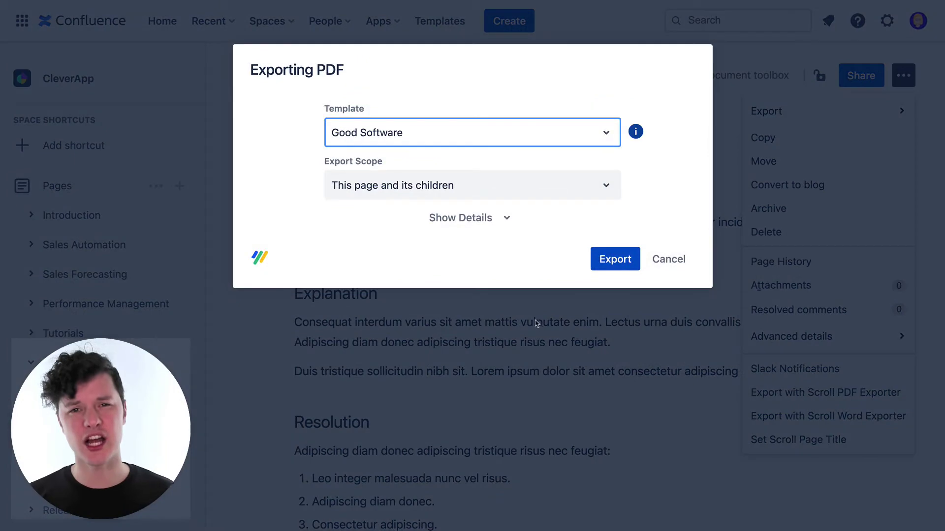
left_click(459, 222)
Step: Review the content, macro, caption, file, PDF Metadata and bookmark option tabs
left_click(320, 243)
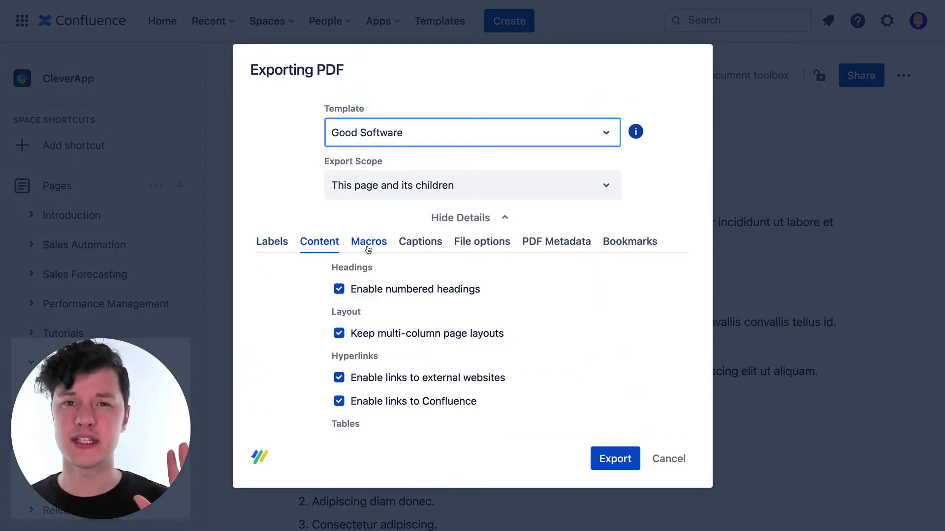
left_click(368, 249)
left_click(418, 247)
left_click(486, 247)
left_click(548, 245)
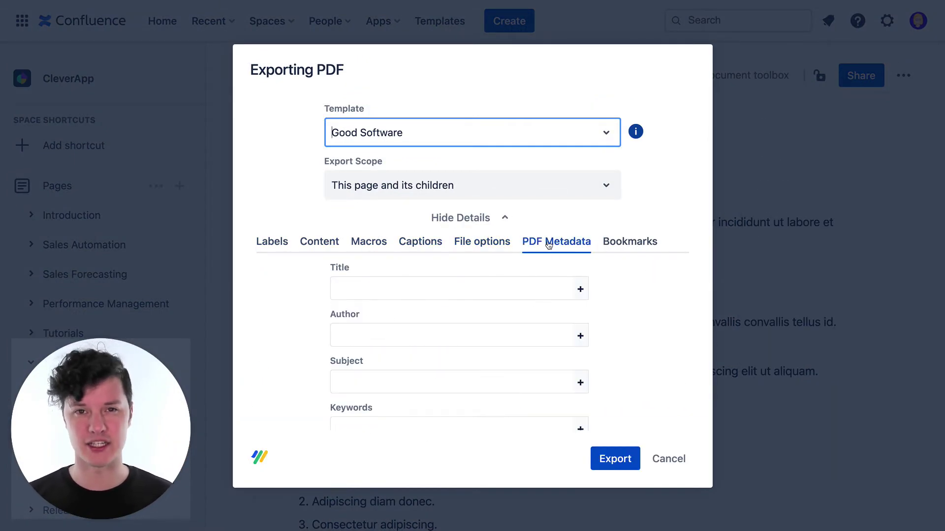
left_click(616, 248)
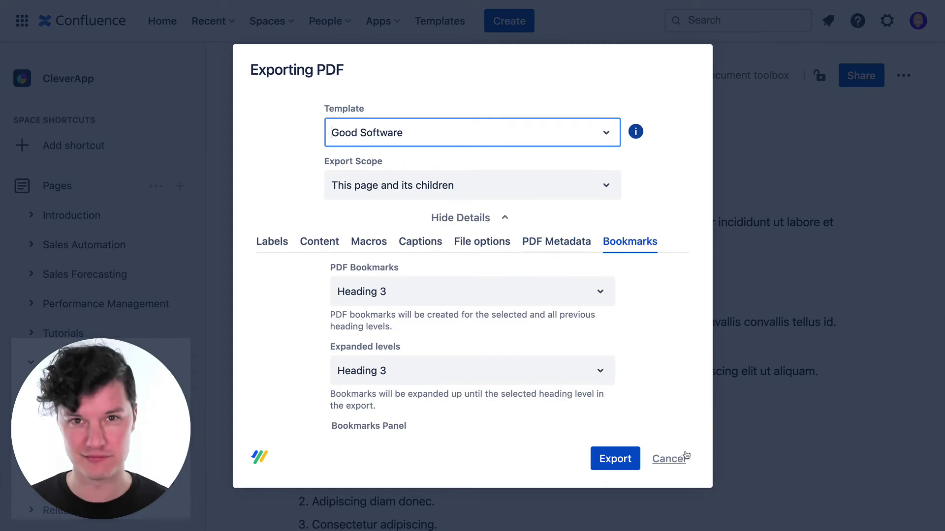